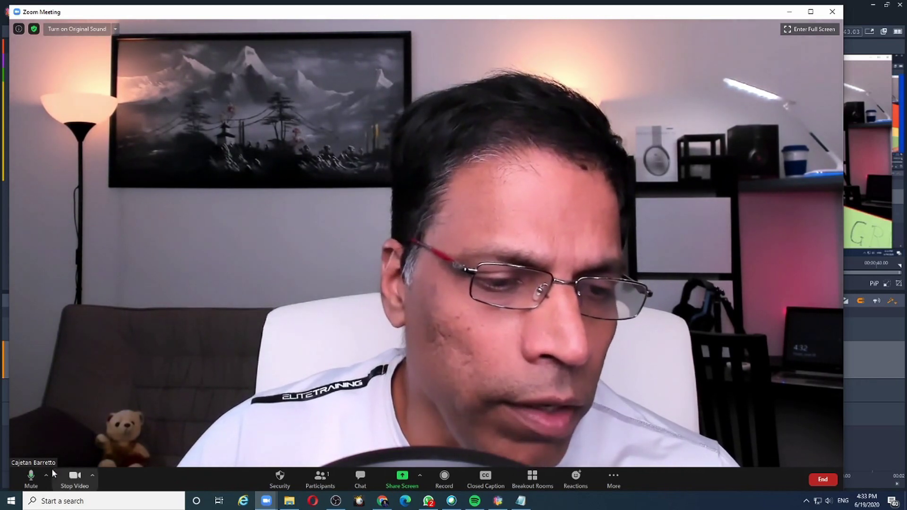
# - Preview the San Francisco, Toastmasters and Facebook Event Photo Blue virtual backgrounds, then set None
pyautogui.click(93, 476)
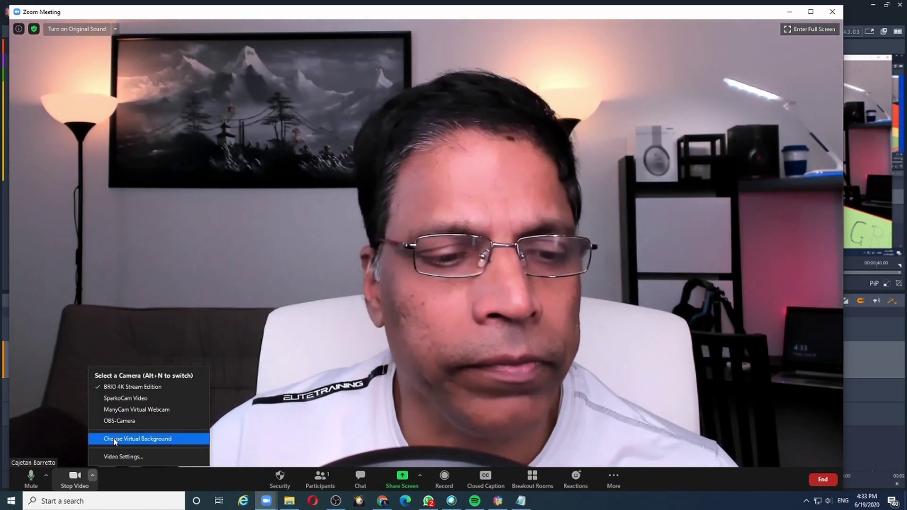
pyautogui.click(115, 440)
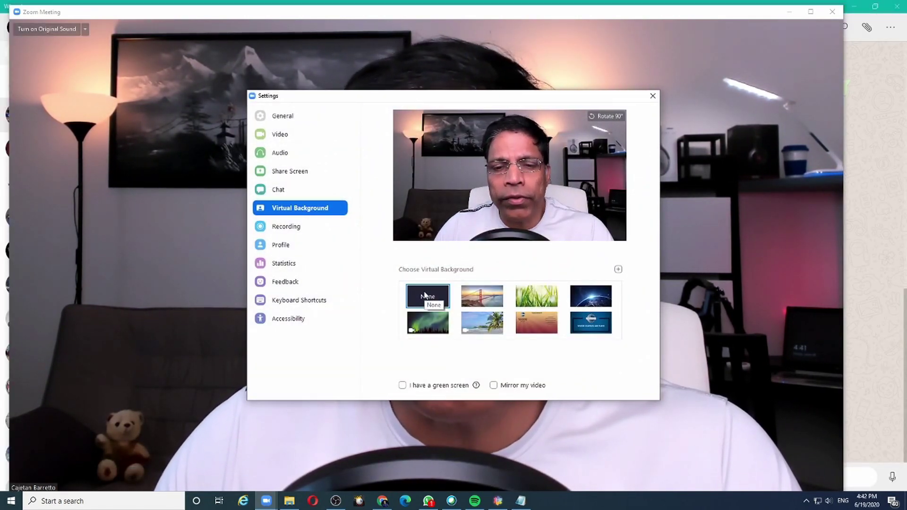
pyautogui.click(484, 302)
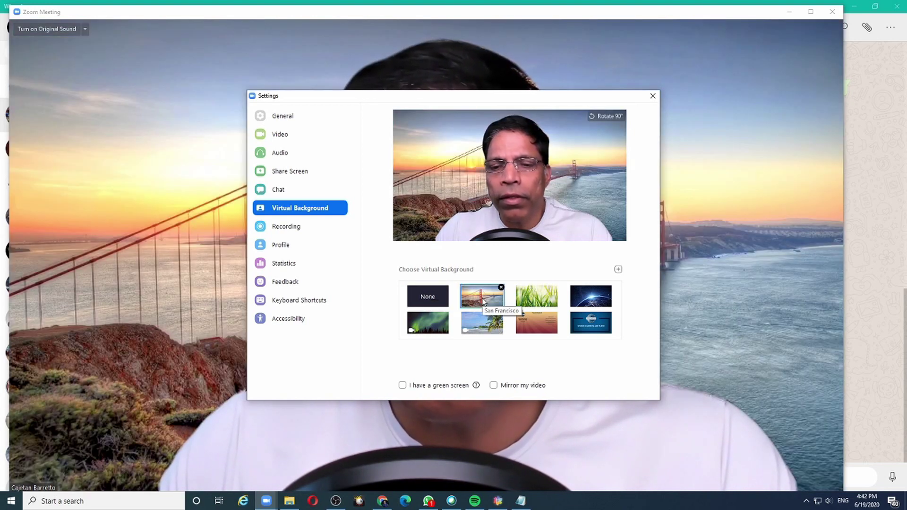
pyautogui.click(529, 326)
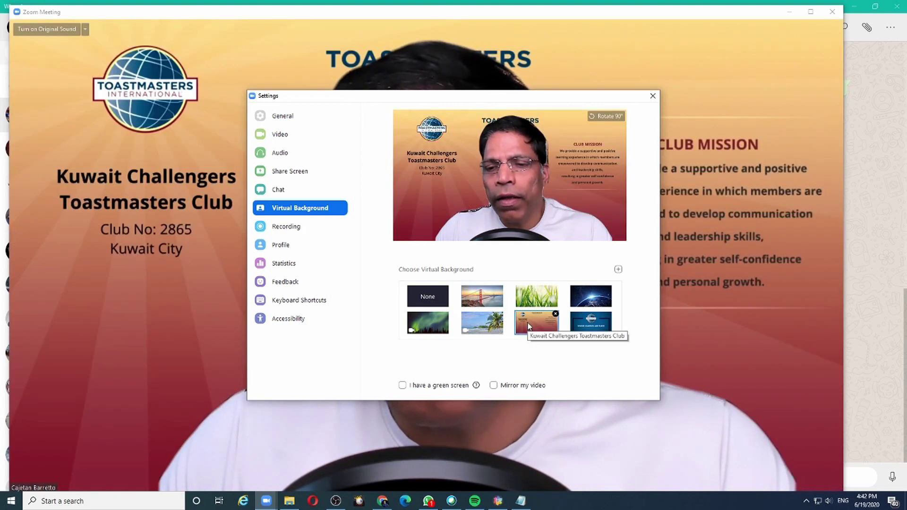
pyautogui.click(602, 330)
pyautogui.click(430, 297)
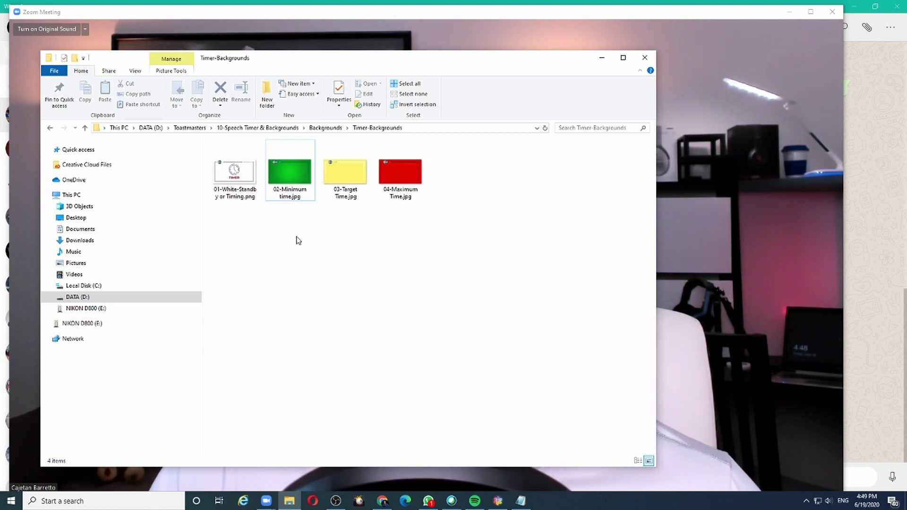
# - Open 01-White-Standby or Timing.png from Timer-Backgrounds in Photos to preview it
pyautogui.click(230, 173)
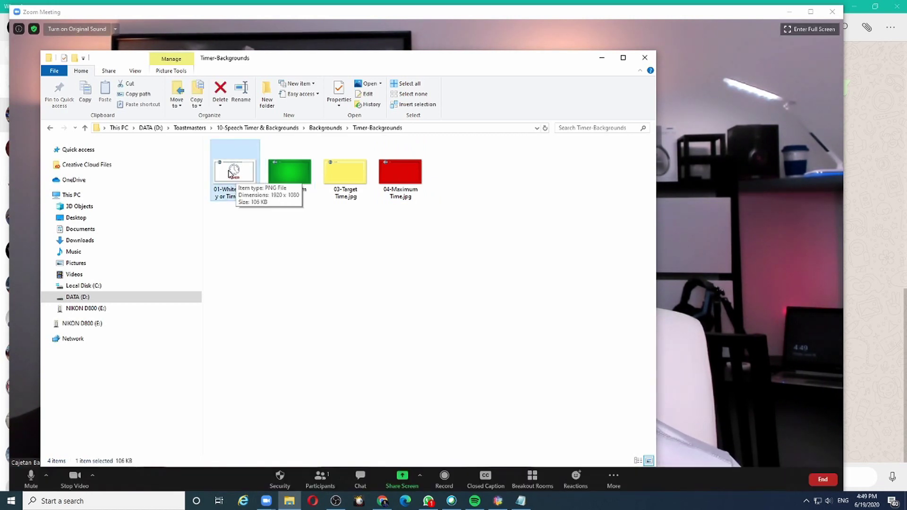
pyautogui.doubleClick(229, 174)
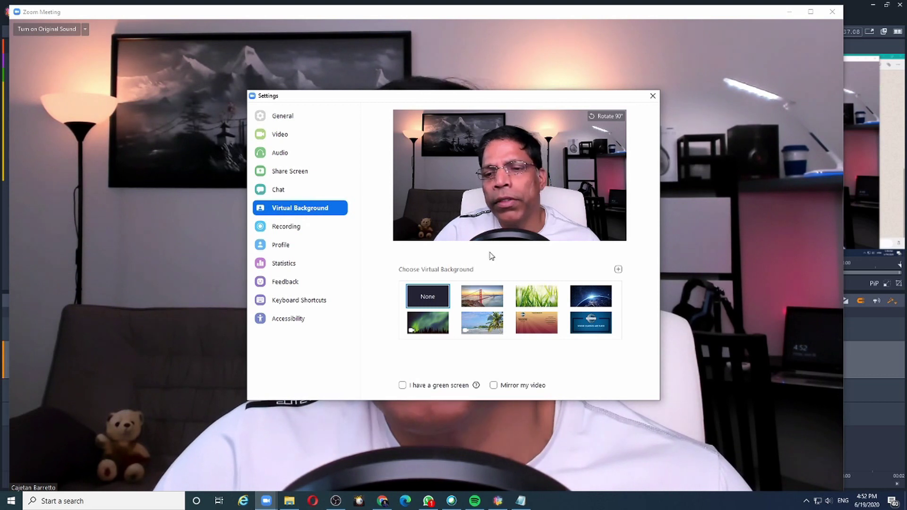
# - Add the white standby and green 02-Minimum time images as virtual backgrounds
pyautogui.click(618, 270)
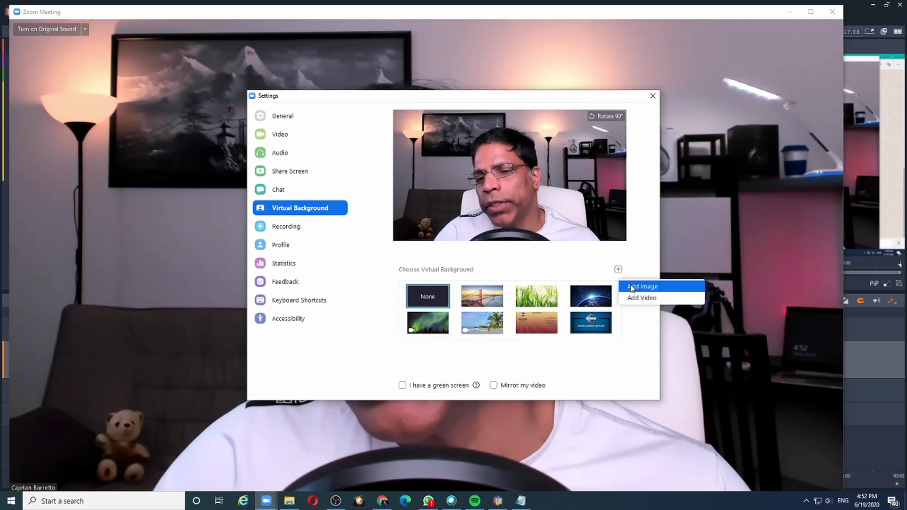
pyautogui.click(632, 288)
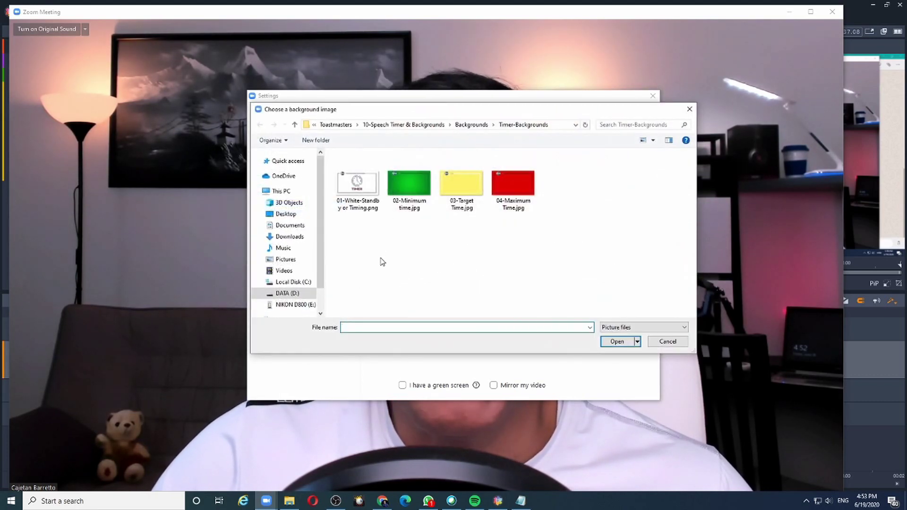
pyautogui.click(353, 185)
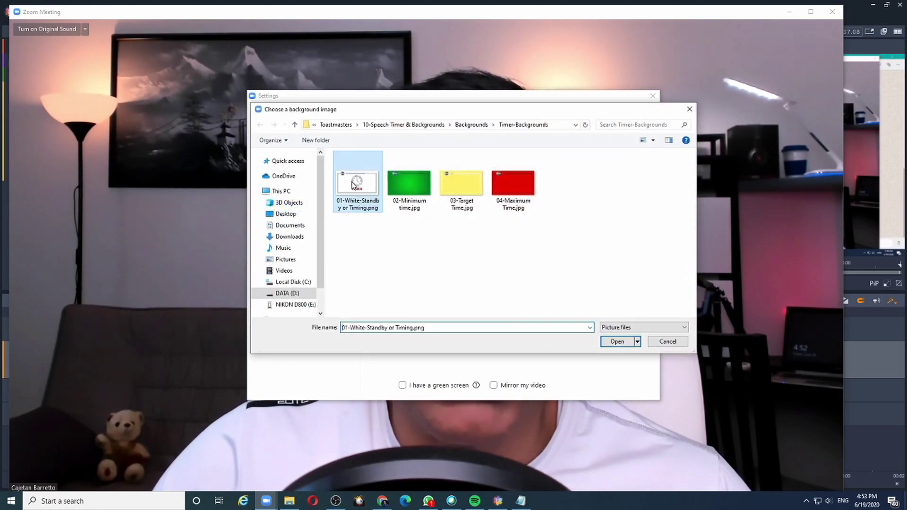
pyautogui.click(624, 345)
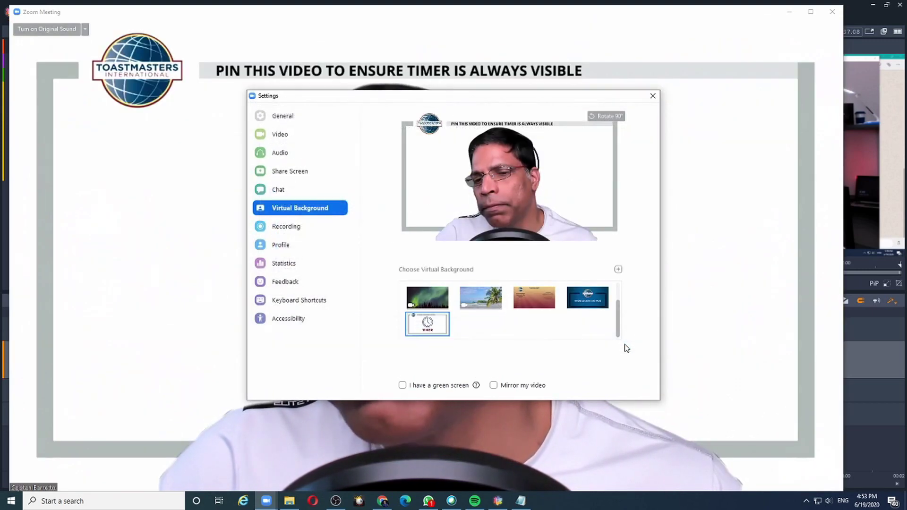
pyautogui.click(618, 270)
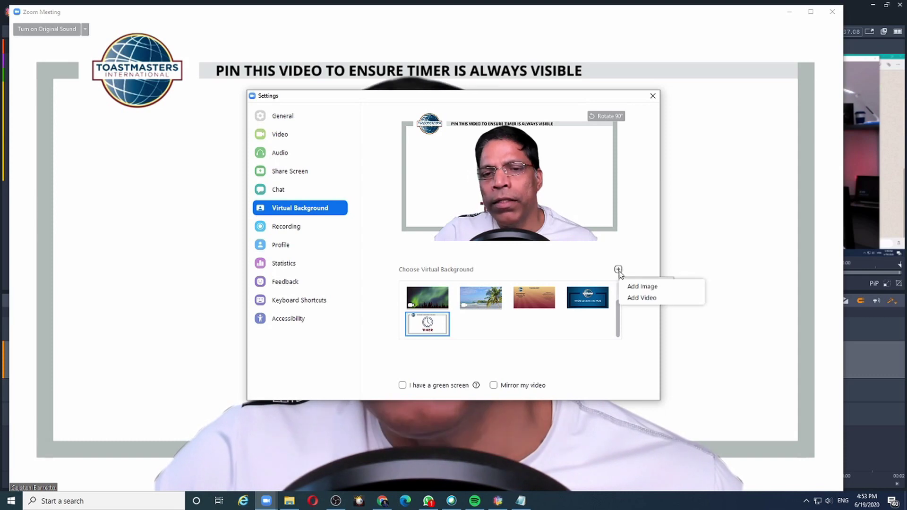
pyautogui.click(643, 286)
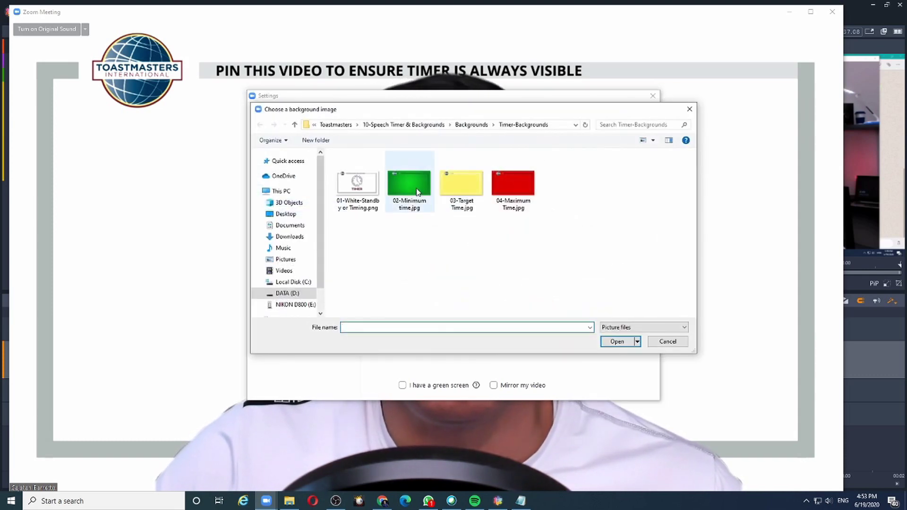
pyautogui.click(409, 184)
pyautogui.click(615, 344)
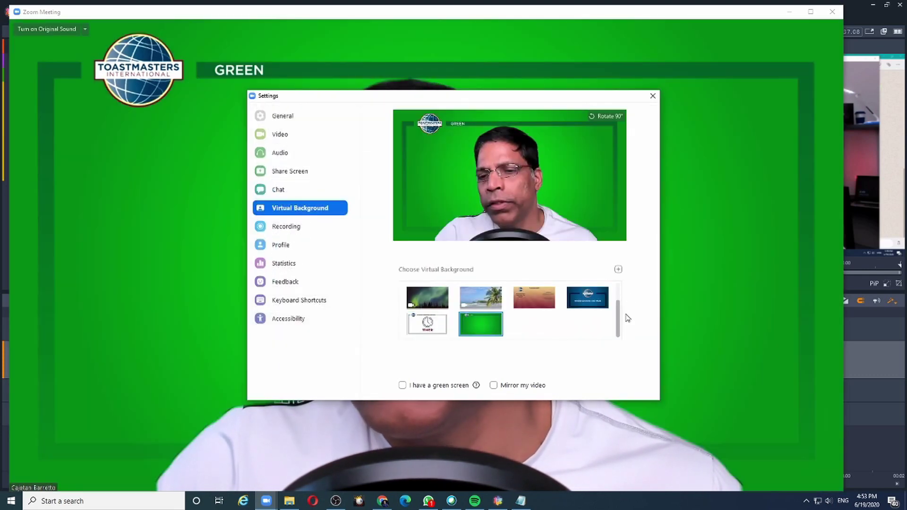
# - Add the yellow 03-Target Time and red 04-Maximum Time images, then apply the white timer
pyautogui.click(618, 268)
pyautogui.click(576, 268)
pyautogui.click(461, 184)
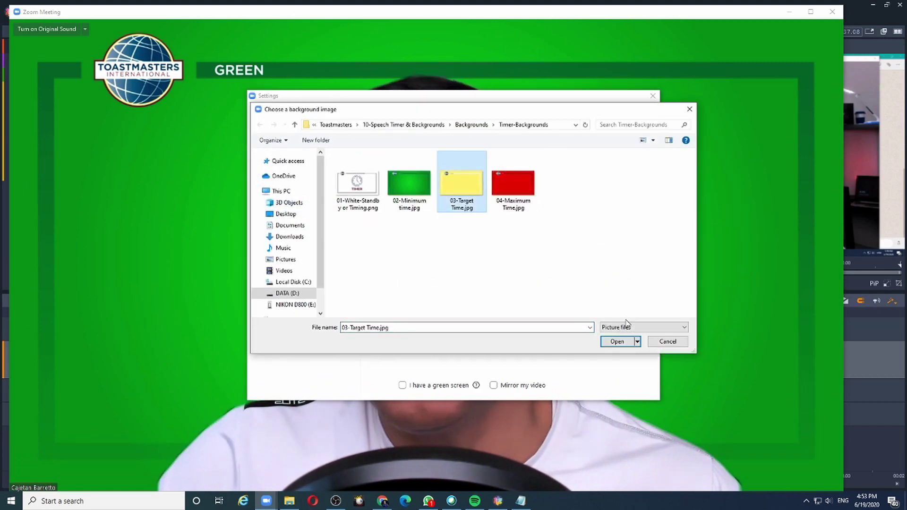
pyautogui.click(617, 342)
pyautogui.click(618, 268)
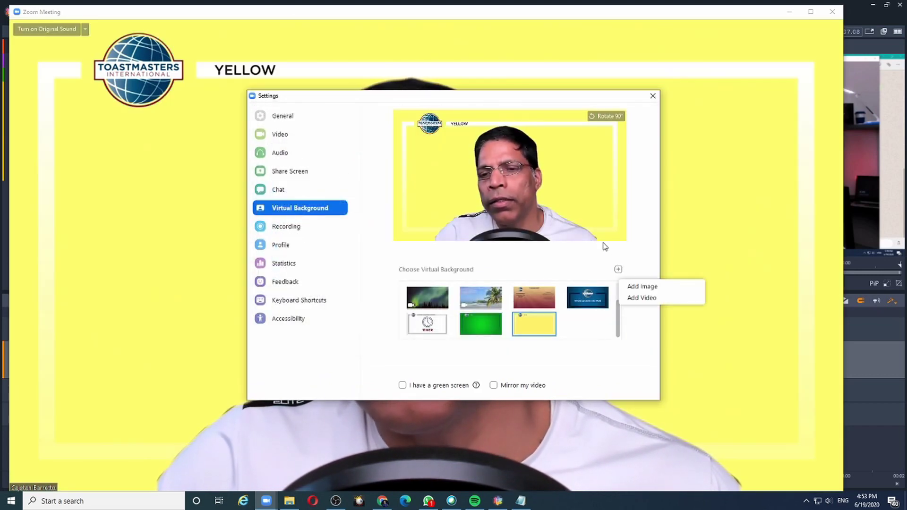
pyautogui.click(638, 286)
pyautogui.click(515, 180)
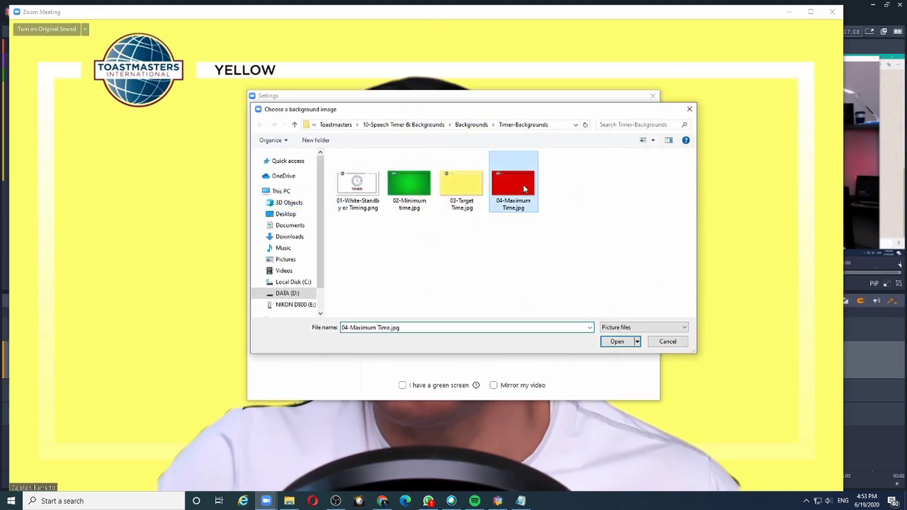
pyautogui.click(611, 341)
pyautogui.click(409, 333)
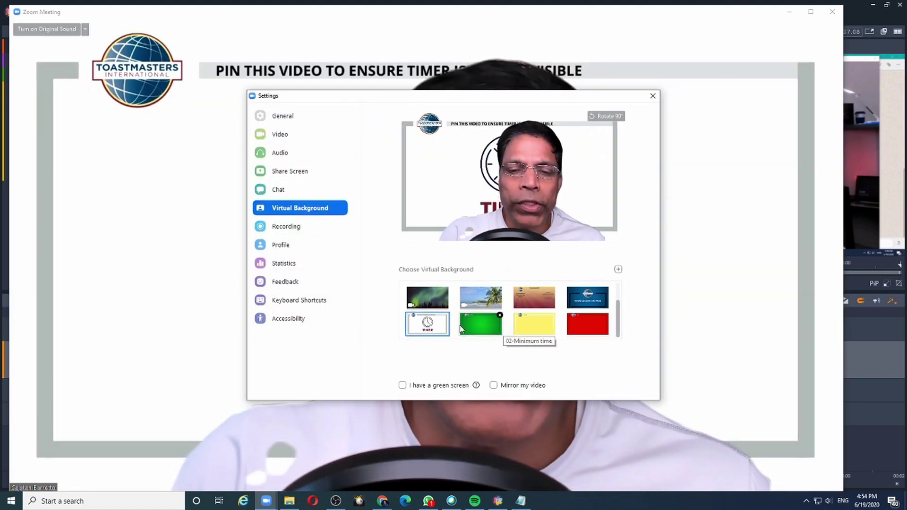
# - Switch the background to green, yellow and red timing images in turn, then back to None
pyautogui.click(478, 328)
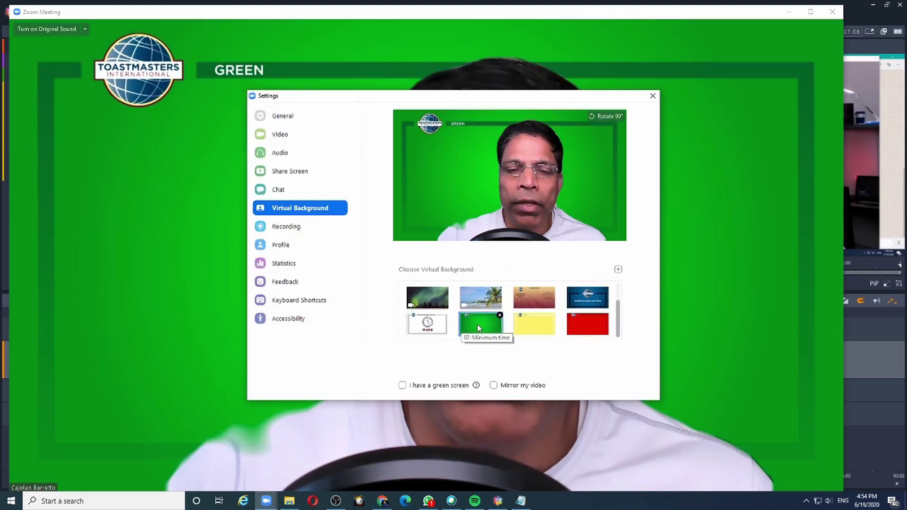
pyautogui.click(534, 324)
pyautogui.click(579, 323)
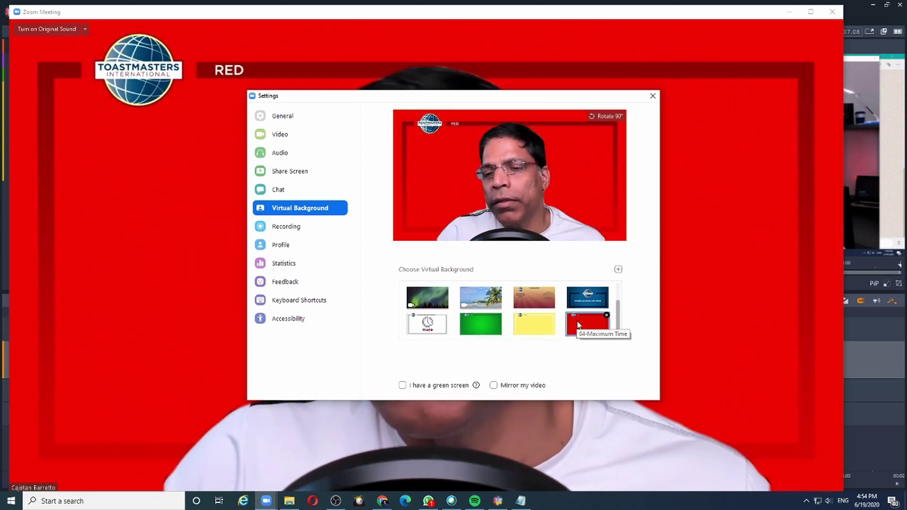
pyautogui.scroll(2, 579, 323)
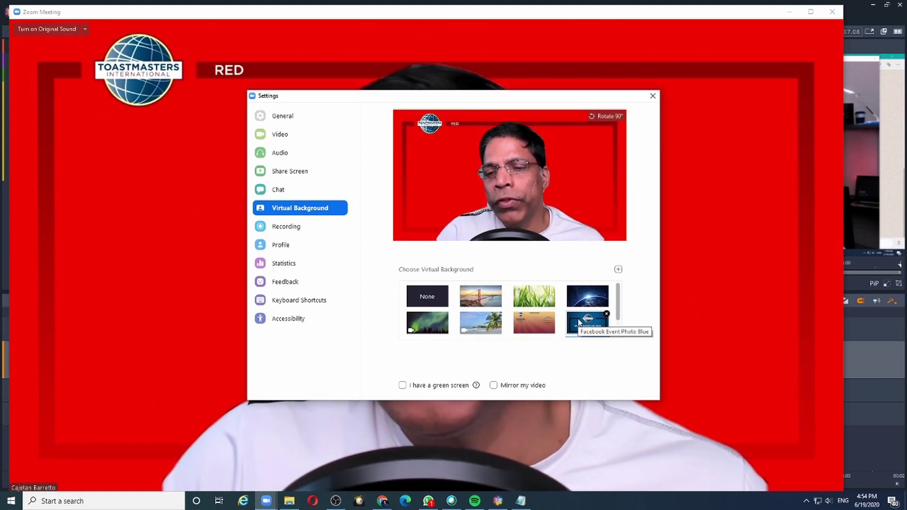
pyautogui.click(431, 300)
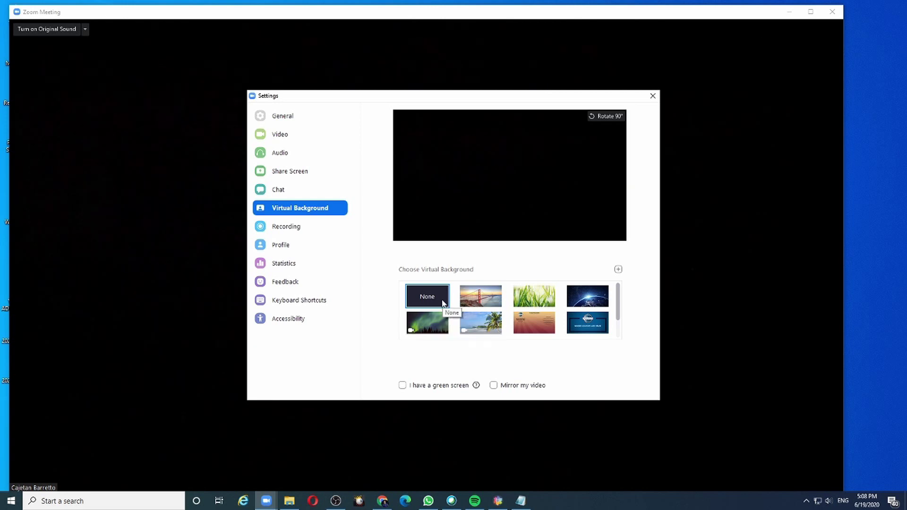
# - Apply the white Timer background, then step through green and yellow to the red image
pyautogui.scroll(-1, 443, 303)
pyautogui.click(422, 330)
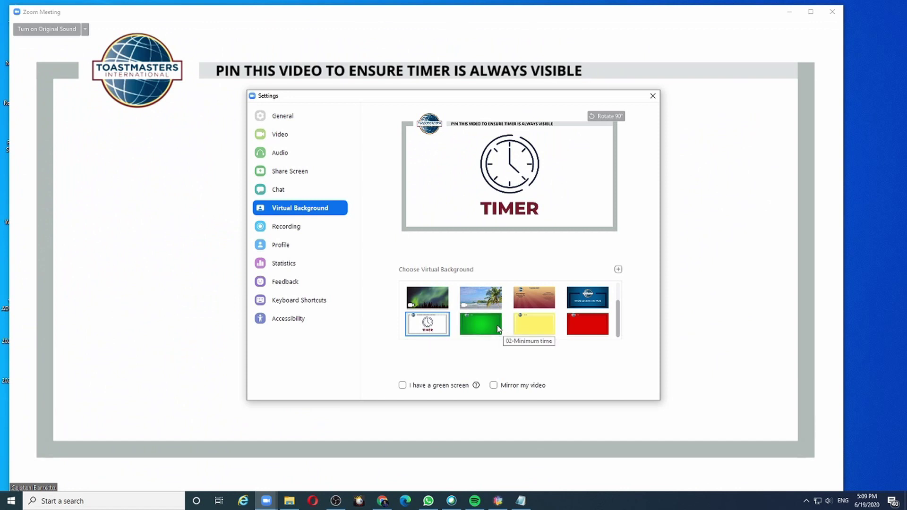
pyautogui.click(483, 329)
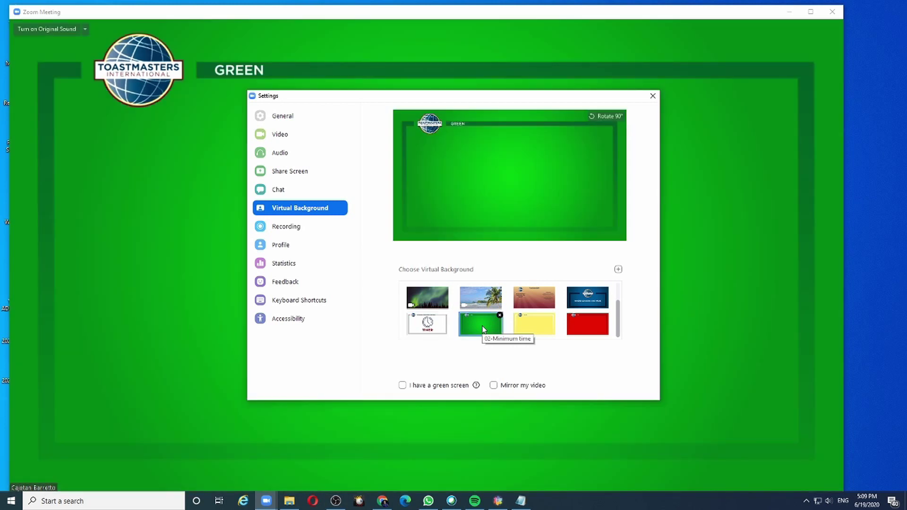
pyautogui.click(535, 329)
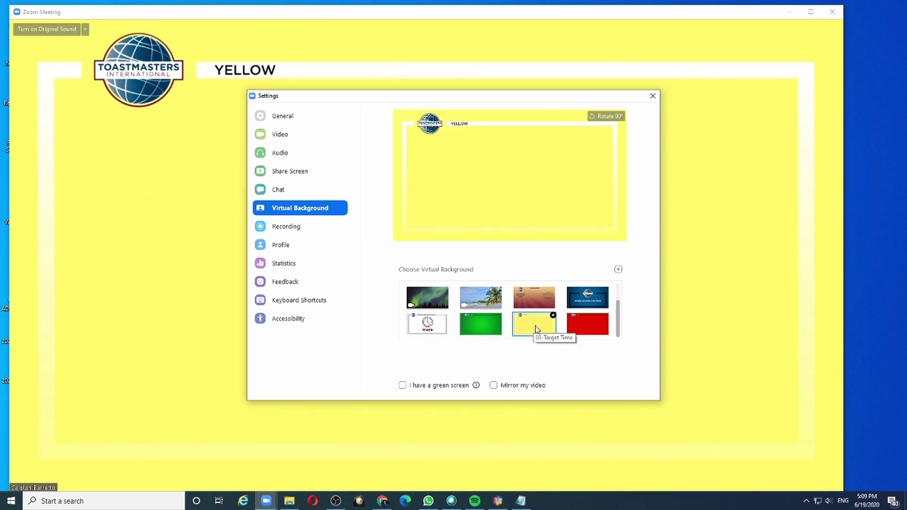
pyautogui.click(585, 330)
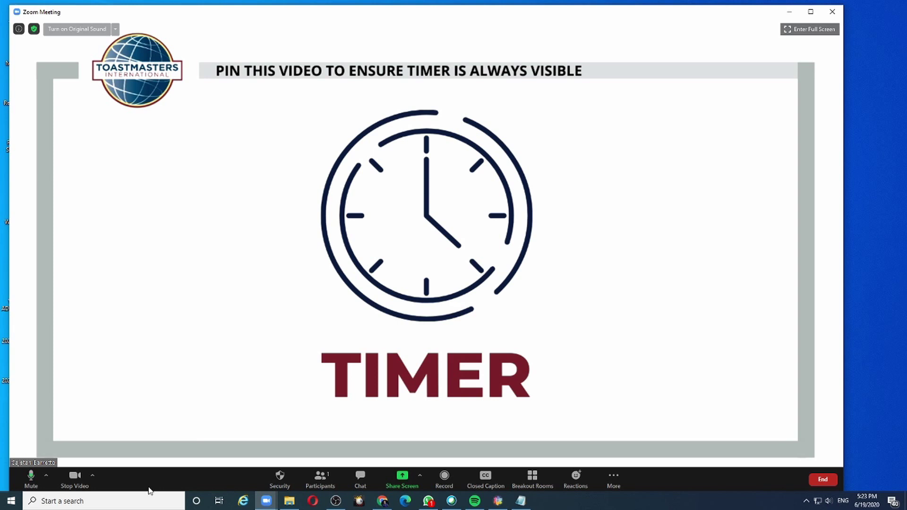
# - From the meeting's video options, cycle the background green, yellow, red, then back to white Timer
pyautogui.click(93, 477)
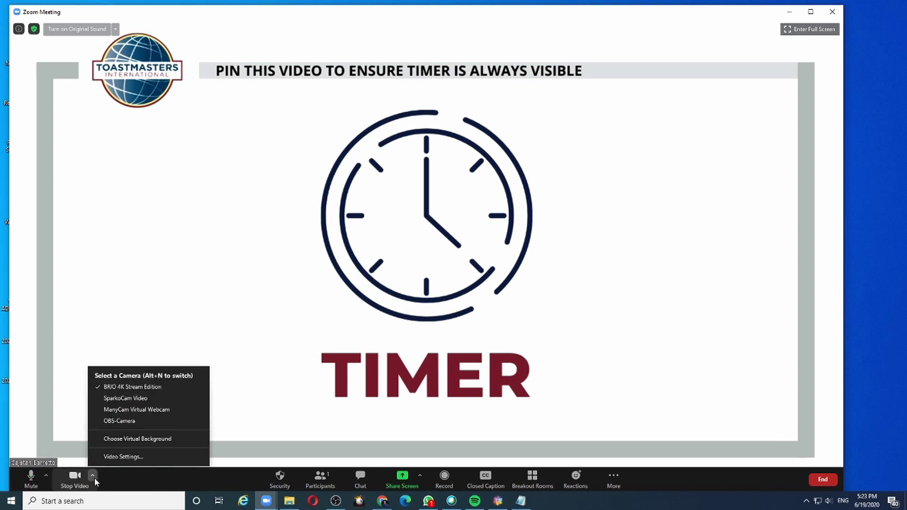
pyautogui.click(114, 440)
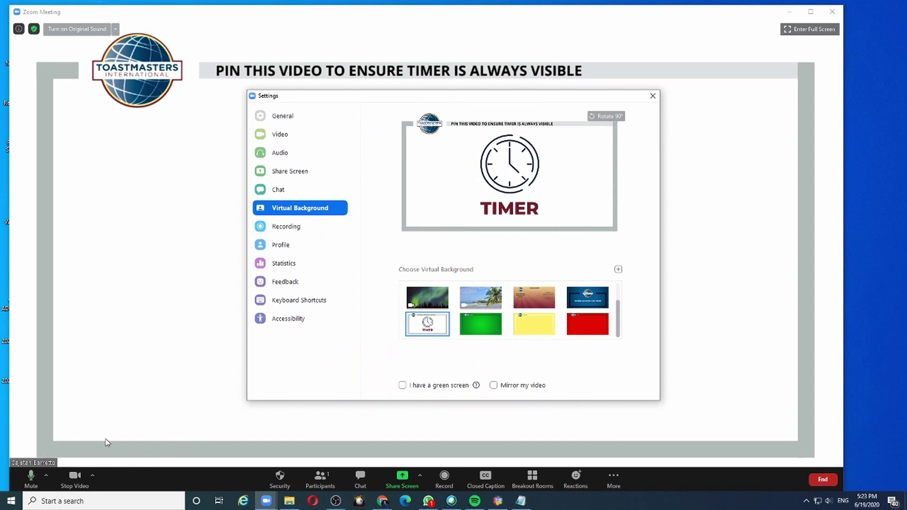
pyautogui.click(486, 332)
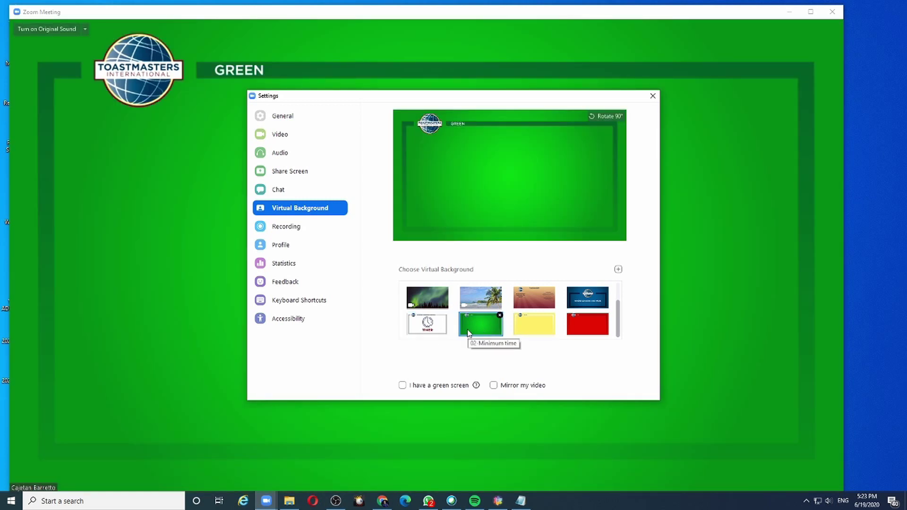
pyautogui.click(533, 328)
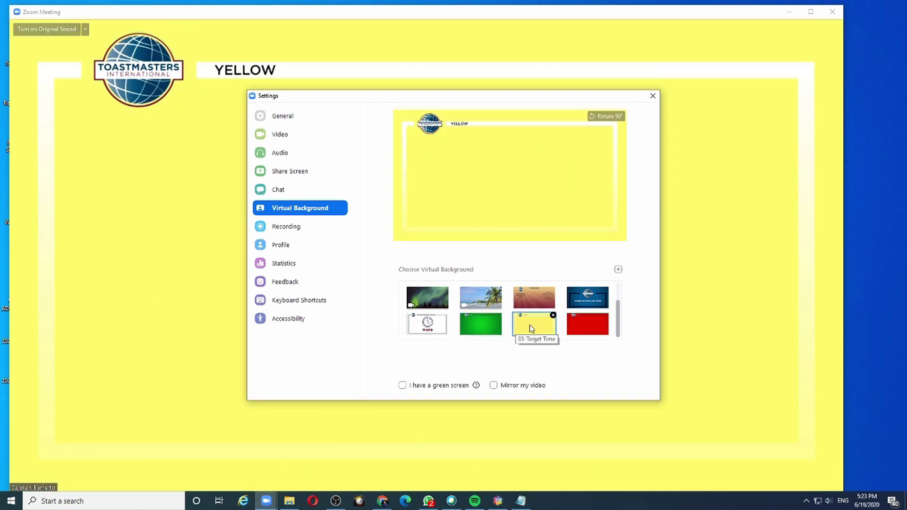
pyautogui.click(595, 326)
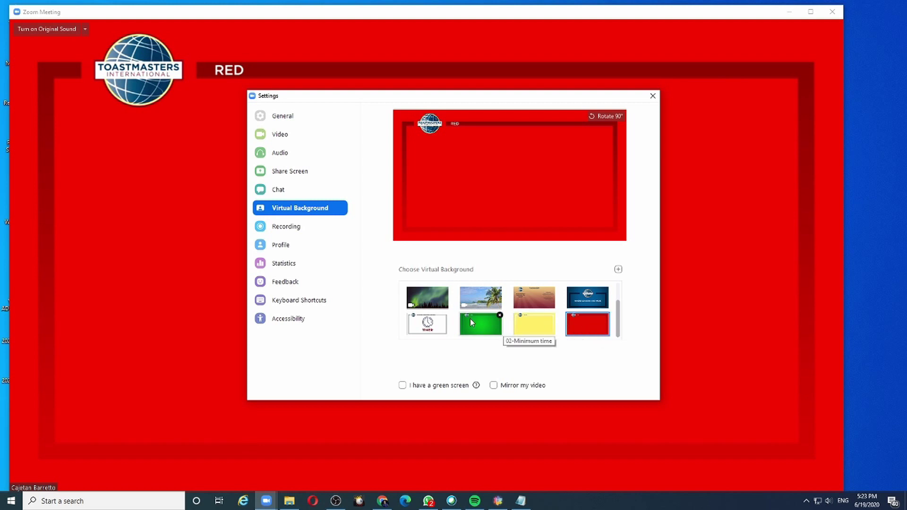
pyautogui.click(432, 321)
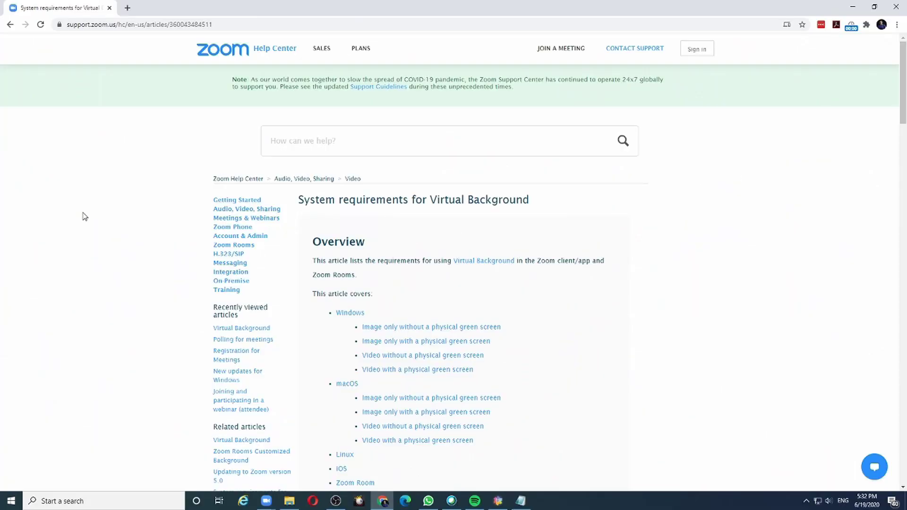
# - Select the help article's web address and scroll through its Windows virtual background requirements
pyautogui.click(245, 24)
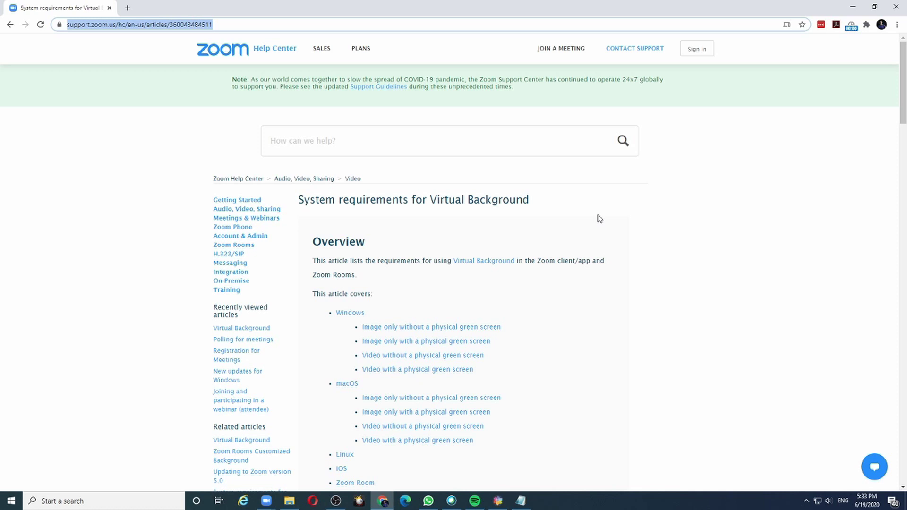
pyautogui.scroll(-5, 599, 218)
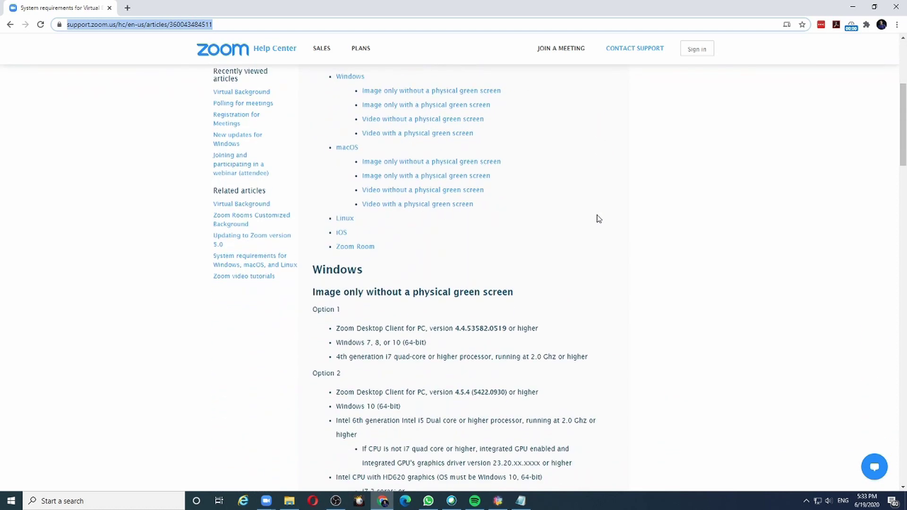
pyautogui.scroll(-7, 599, 219)
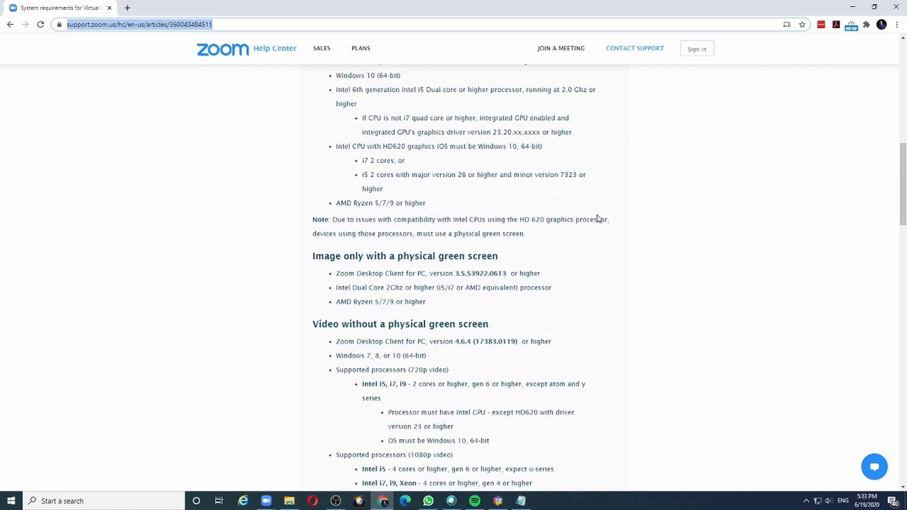
pyautogui.scroll(-3, 599, 219)
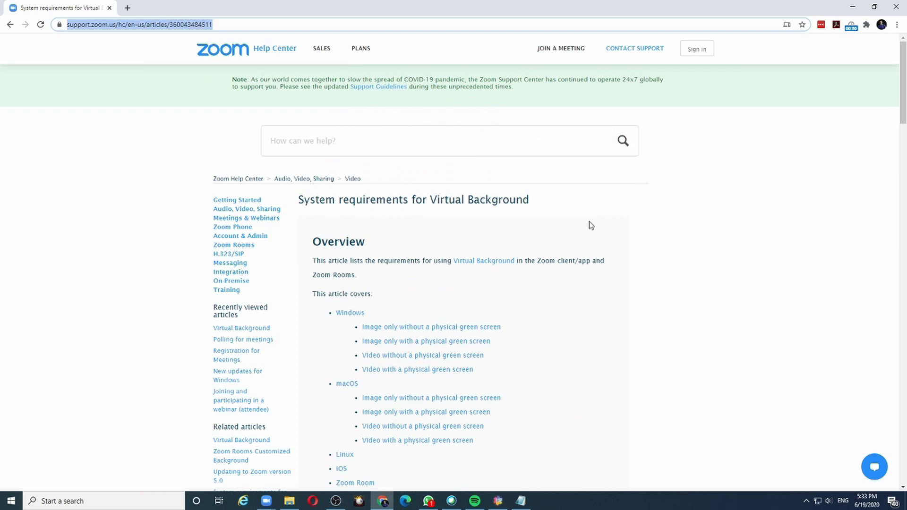
pyautogui.scroll(-5, 591, 225)
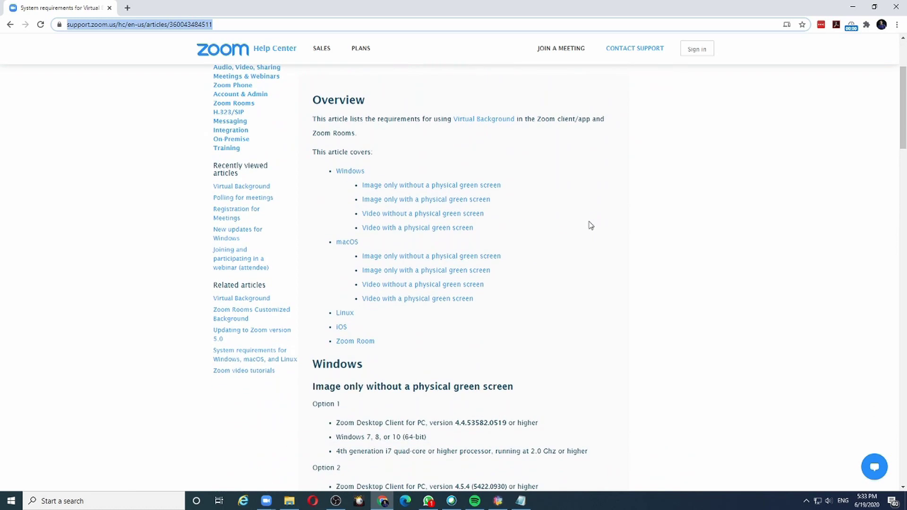